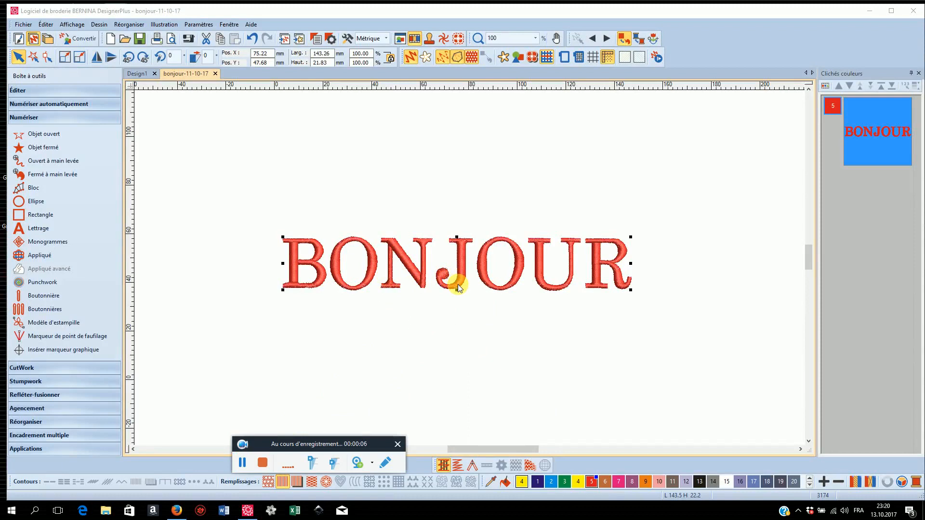
pyautogui.click(242, 462)
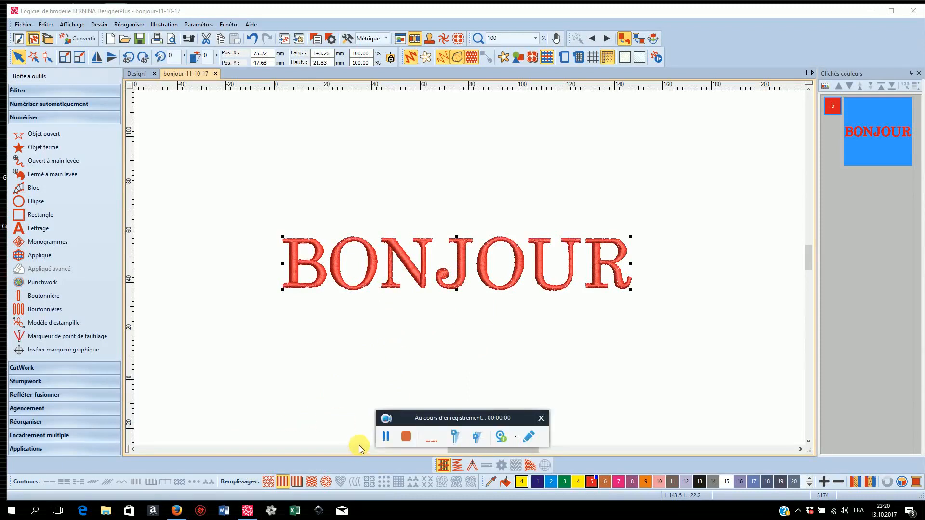
pyautogui.moveTo(385, 418); pyautogui.dragTo(262, 442)
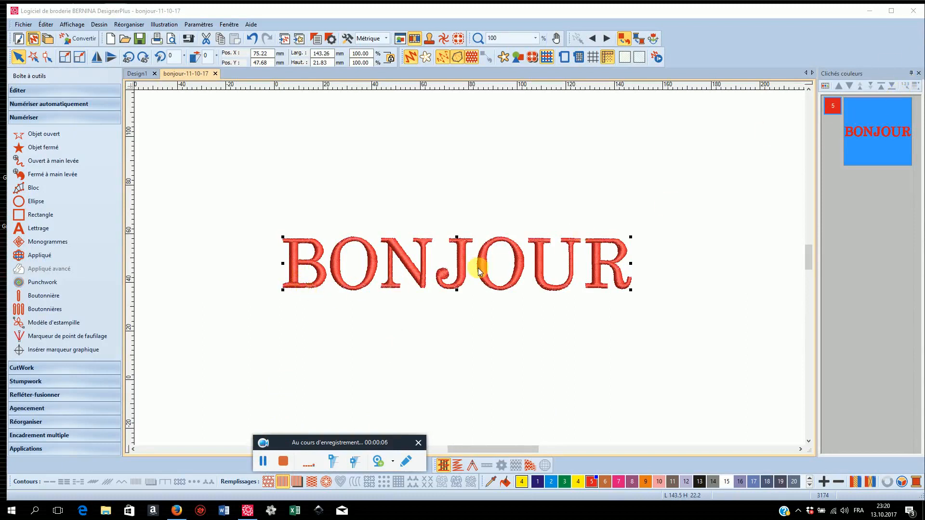
# Duplicate the red BONJOUR lettering by copying and pasting it in place, and recolour the copy with black, colour 13
pyautogui.click(46, 25)
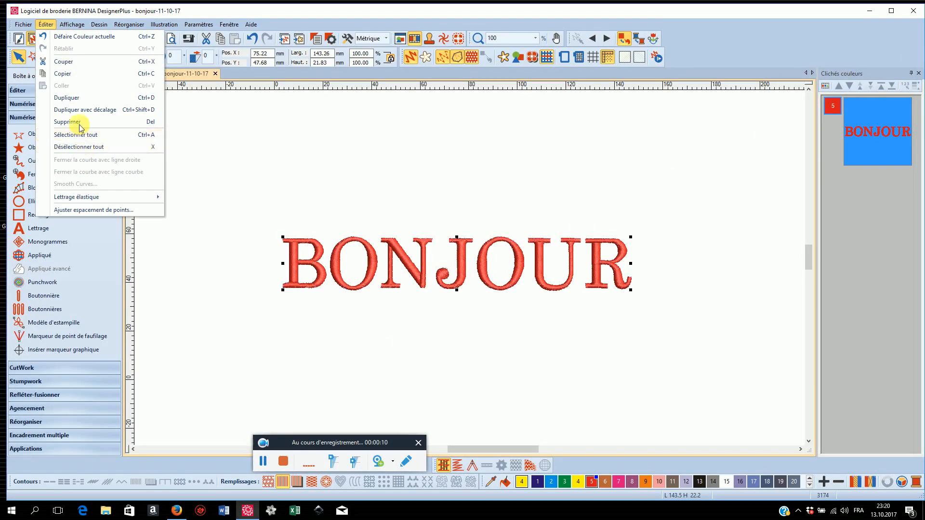
pyautogui.click(62, 73)
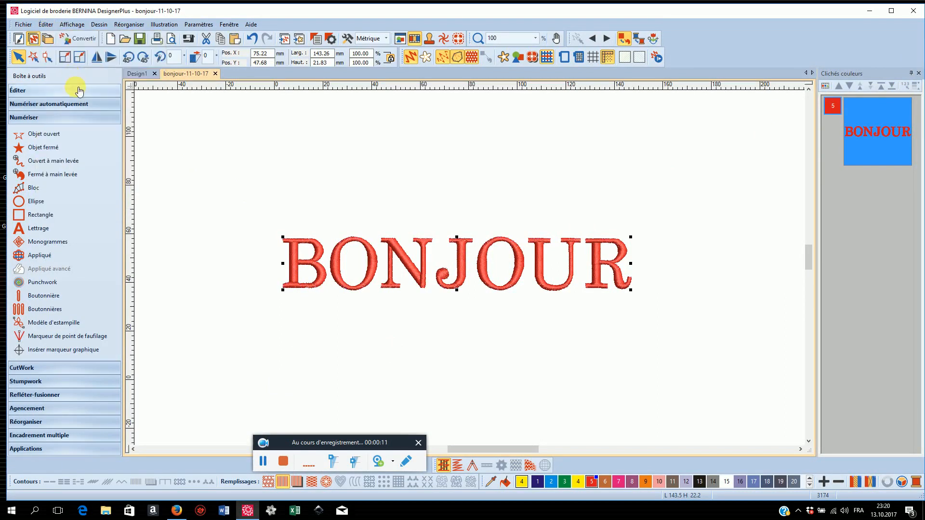
pyautogui.click(47, 25)
pyautogui.click(62, 85)
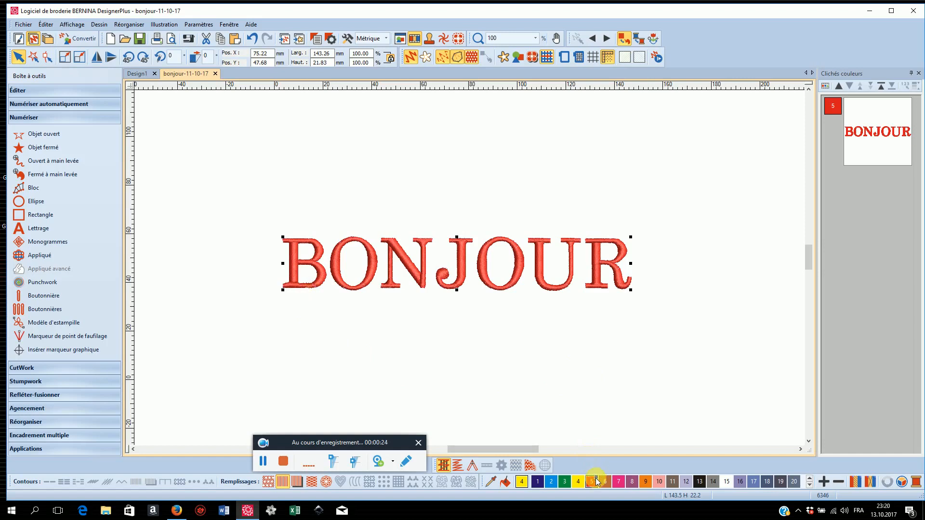
pyautogui.click(700, 483)
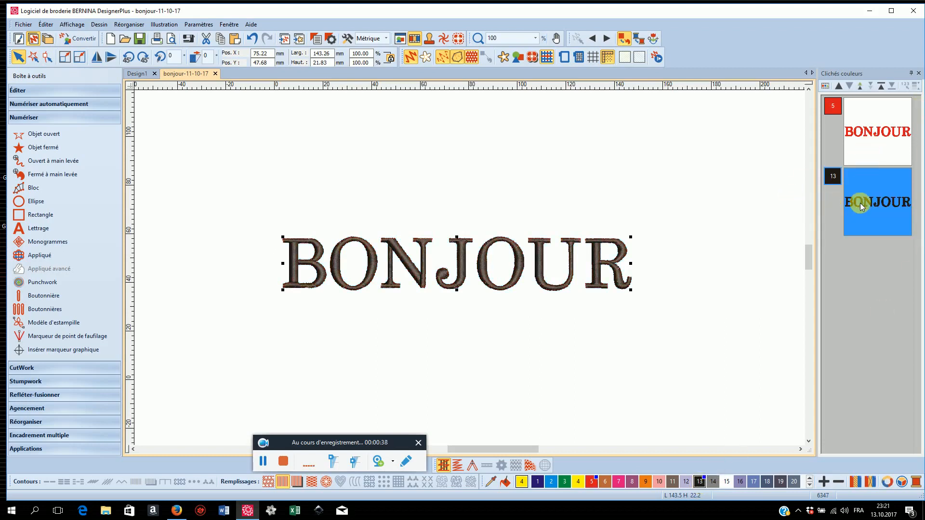
# Change the fill of the black BONJOUR copy to the step stitch (Point passé empiétant)
pyautogui.click(283, 461)
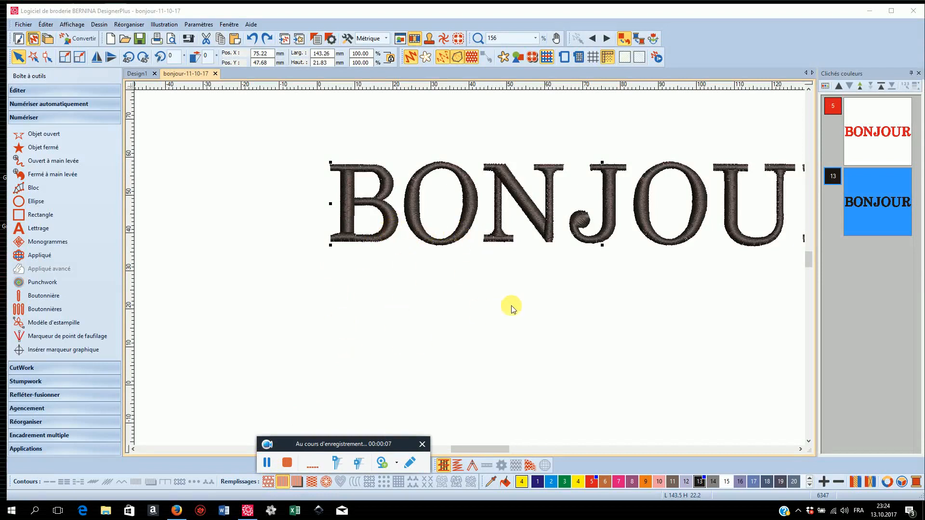
pyautogui.click(267, 482)
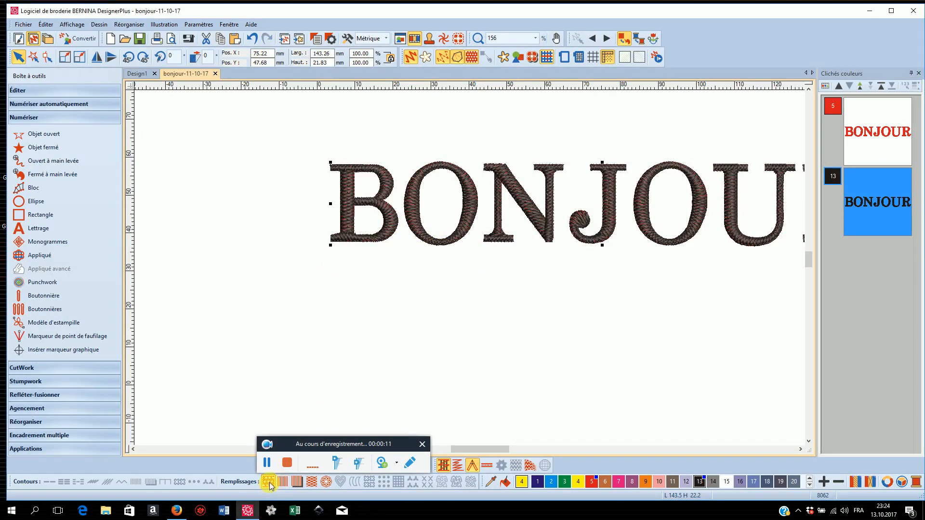
pyautogui.click(288, 464)
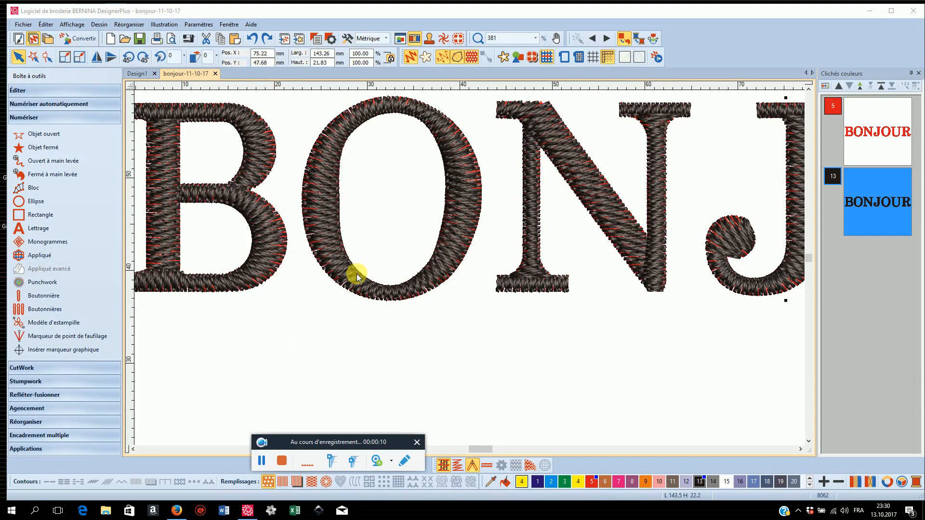
# Offset the black lettering slightly right and down from the red one, nudging it to X 76.59 mm, Y 47.47 mm
pyautogui.moveTo(355, 279); pyautogui.dragTo(375, 285)
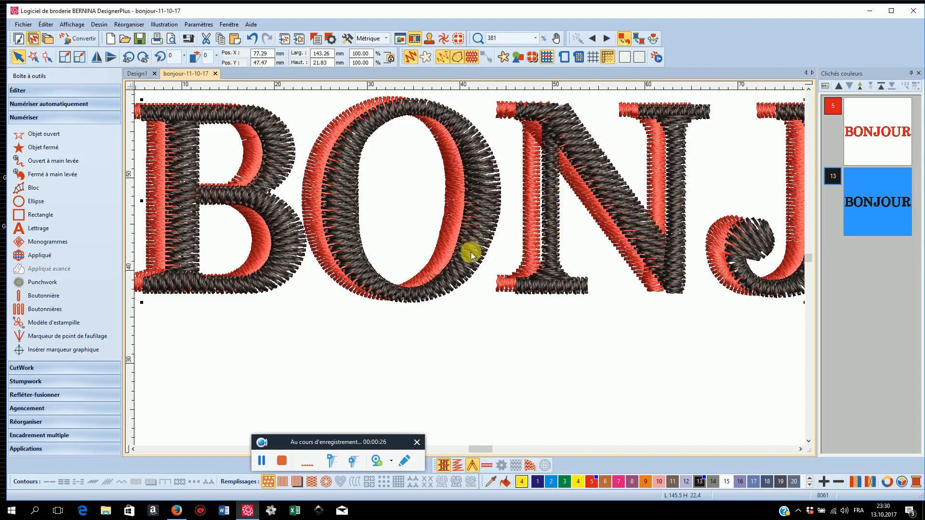
pyautogui.press('Left')
pyautogui.press('Left')
pyautogui.press('Left')
pyautogui.press('Left')
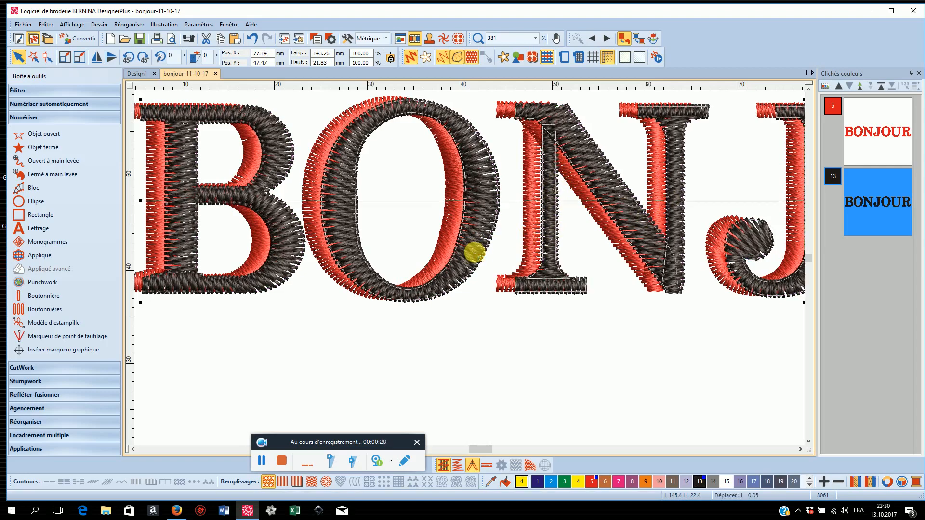
pyautogui.press('Left')
pyautogui.press('Left')
pyautogui.press('Left')
pyautogui.press('Left')
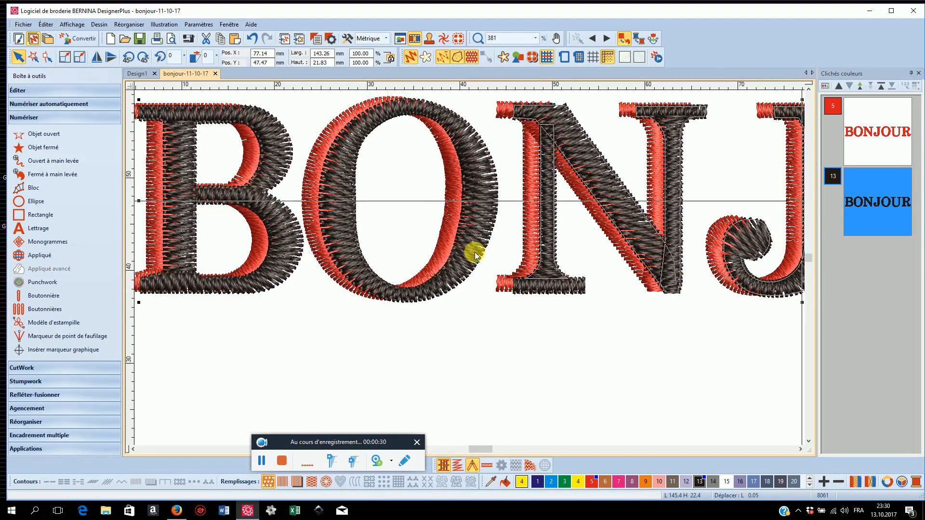
pyautogui.press('Left')
pyautogui.press('Left')
pyautogui.press('Left')
pyautogui.press('Left')
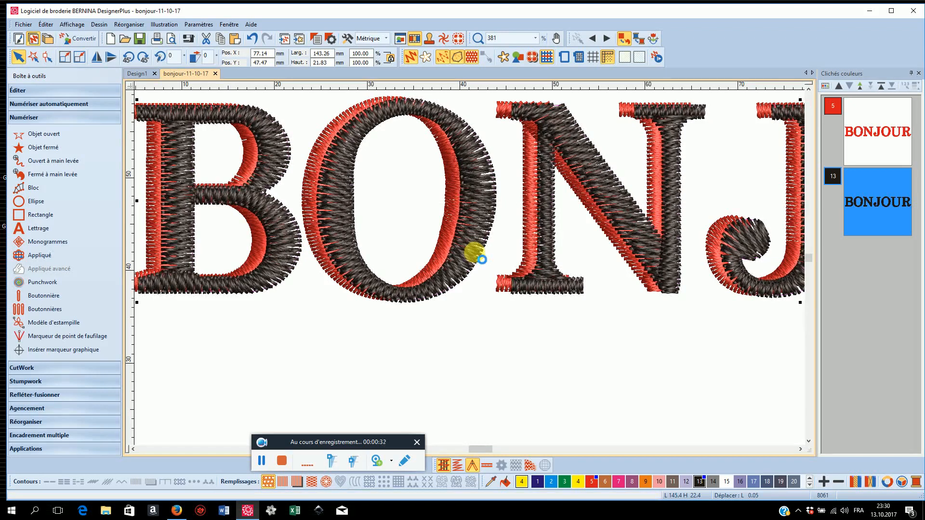
pyautogui.press('Left')
pyautogui.press('Left')
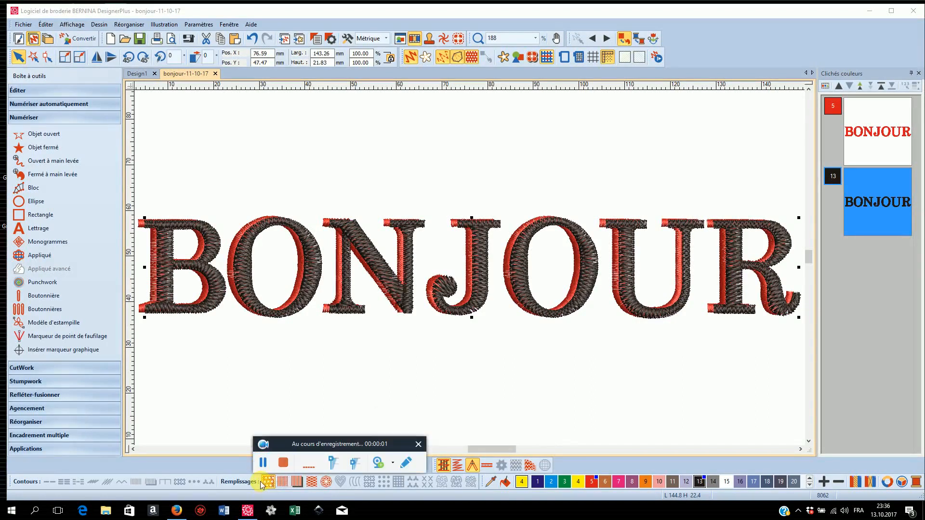
# In the effects of the black lettering's step fill, apply a pull compensation (Compensation d'étirement) of 0.35 mm
pyautogui.rightClick(269, 485)
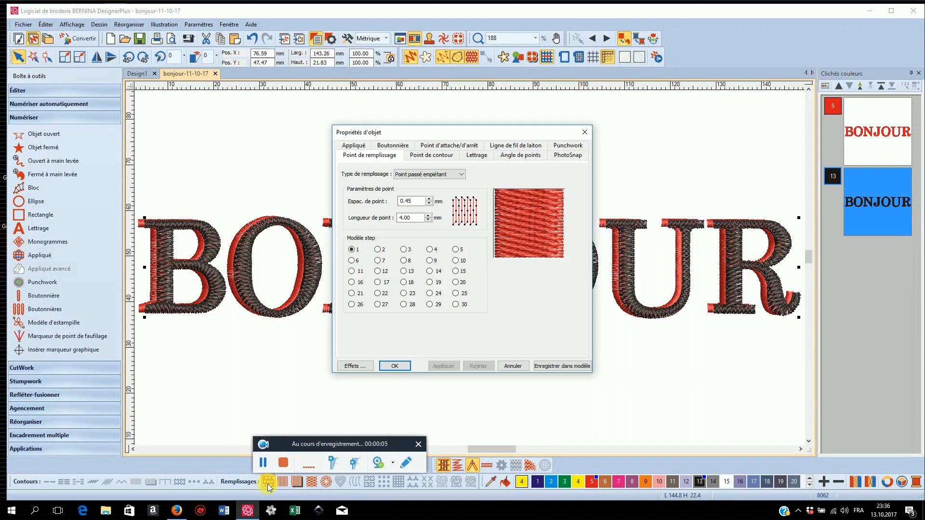
pyautogui.click(355, 366)
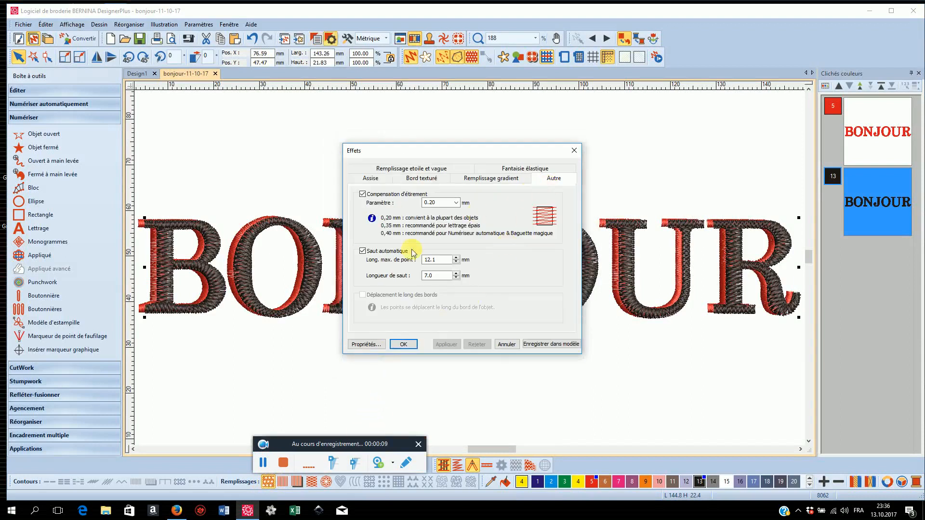
pyautogui.click(455, 203)
pyautogui.click(431, 218)
pyautogui.click(447, 344)
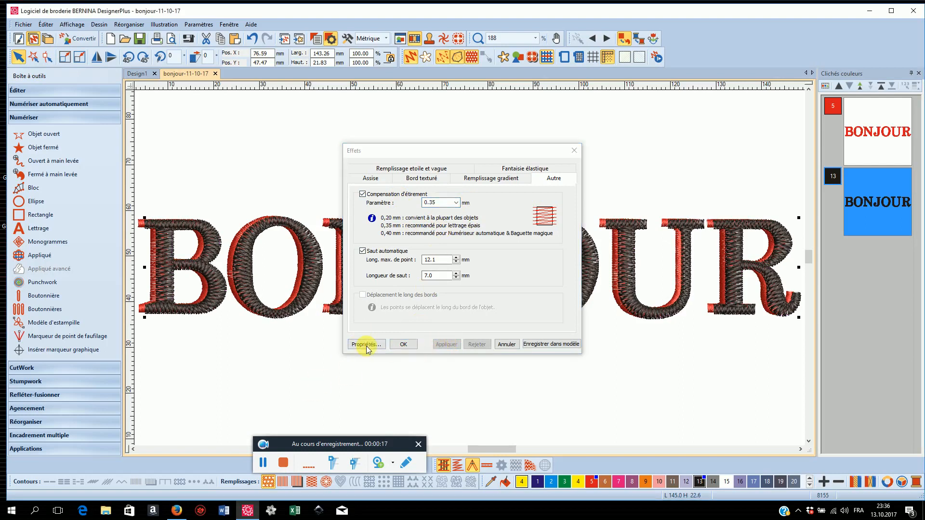
# Turn off underlay Assise 1 for the black lettering, apply the change and close the effects settings
pyautogui.click(365, 179)
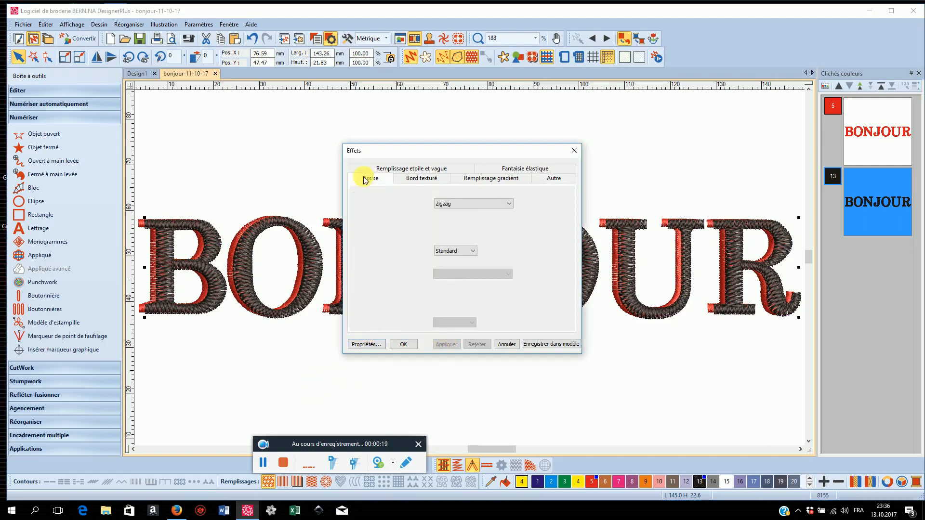
pyautogui.click(362, 193)
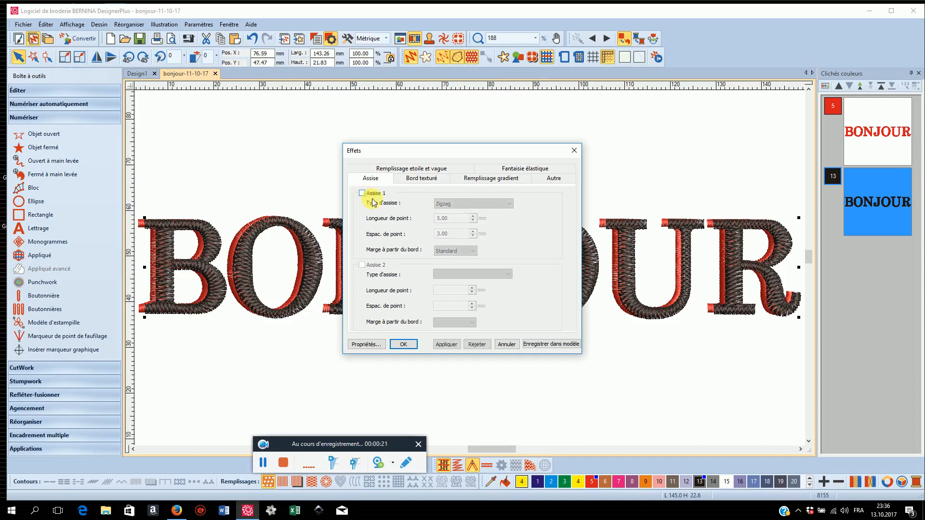
pyautogui.click(445, 345)
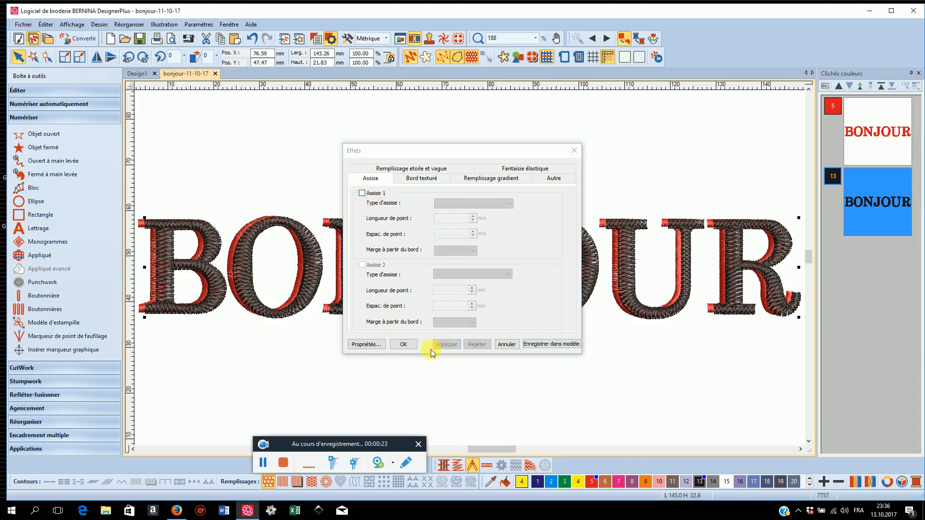
pyautogui.click(405, 344)
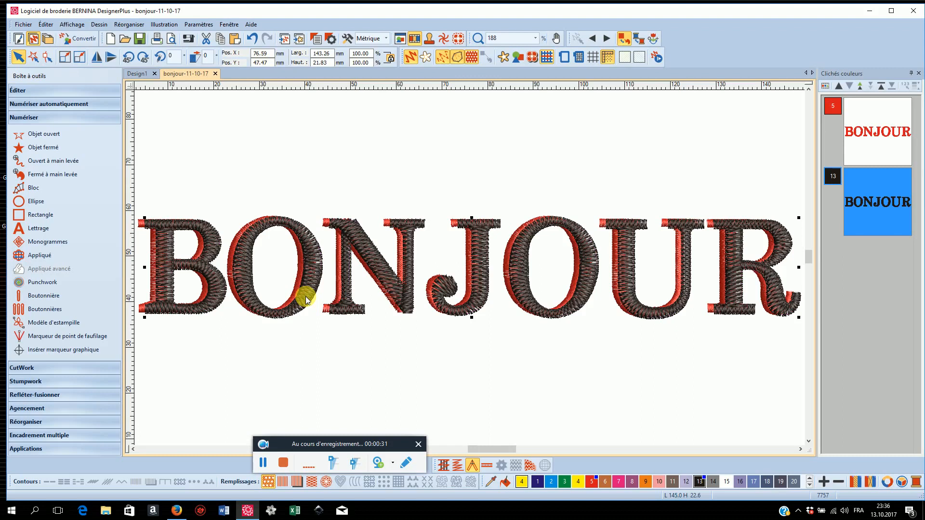
# Set the stitch spacing of the black lettering's step fill to 0.65 mm and apply it
pyautogui.rightClick(268, 481)
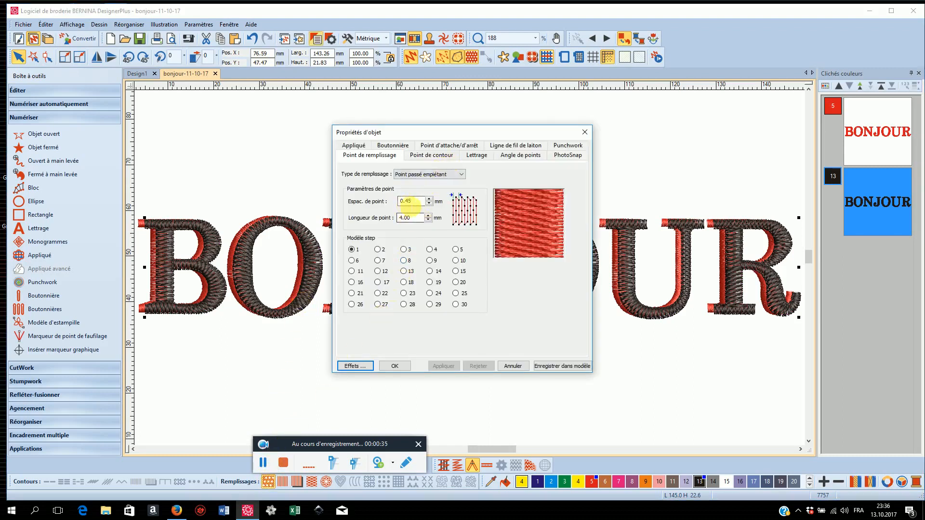
pyautogui.click(405, 201)
pyautogui.press('Delete')
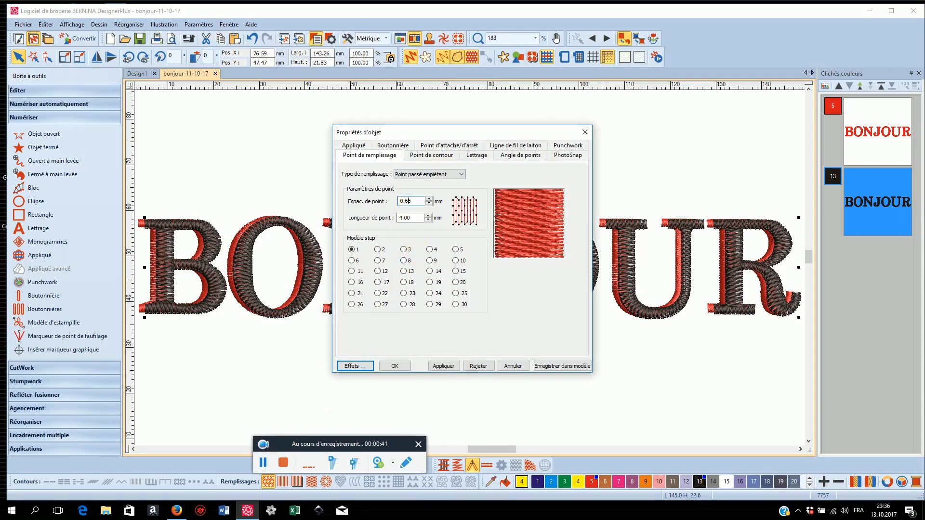
pyautogui.click(441, 366)
pyautogui.click(442, 366)
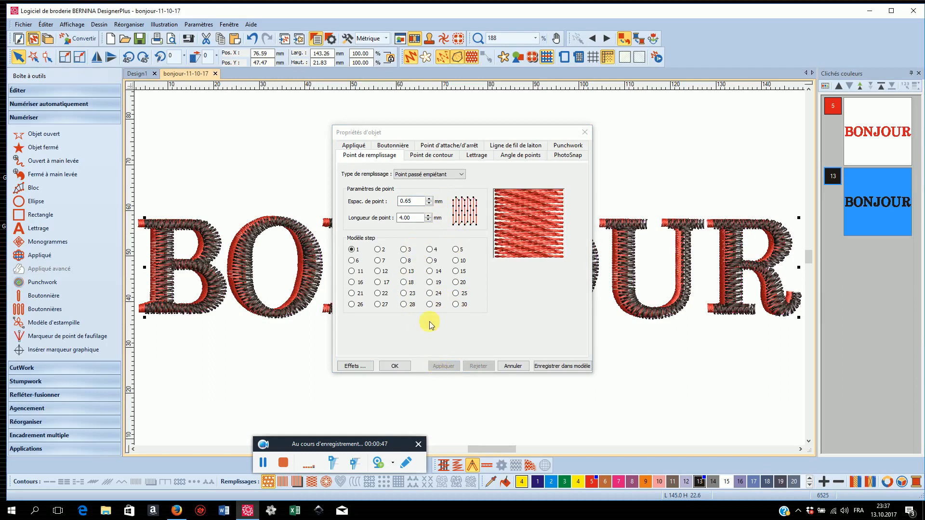
# Reduce the step fill's stitch spacing to 0.60 mm and confirm the object properties
pyautogui.click(411, 201)
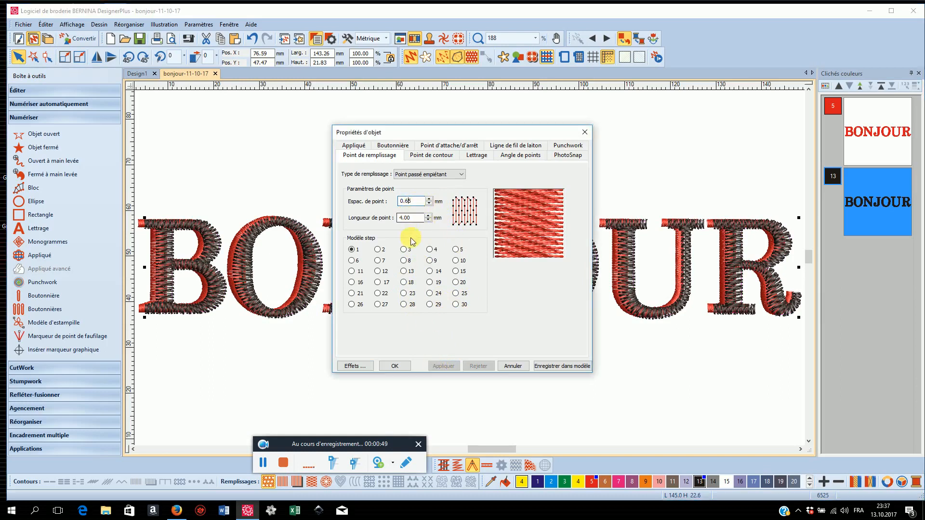
pyautogui.write('0')
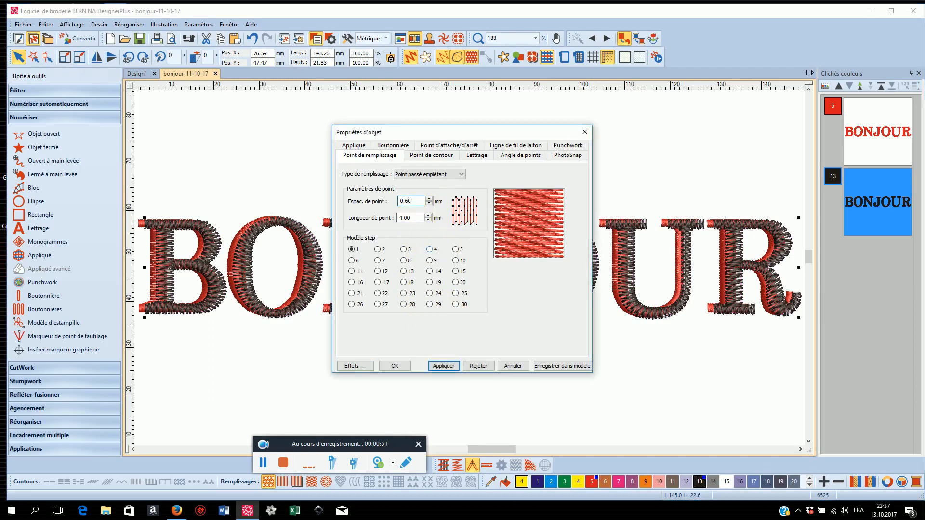
pyautogui.press('Return')
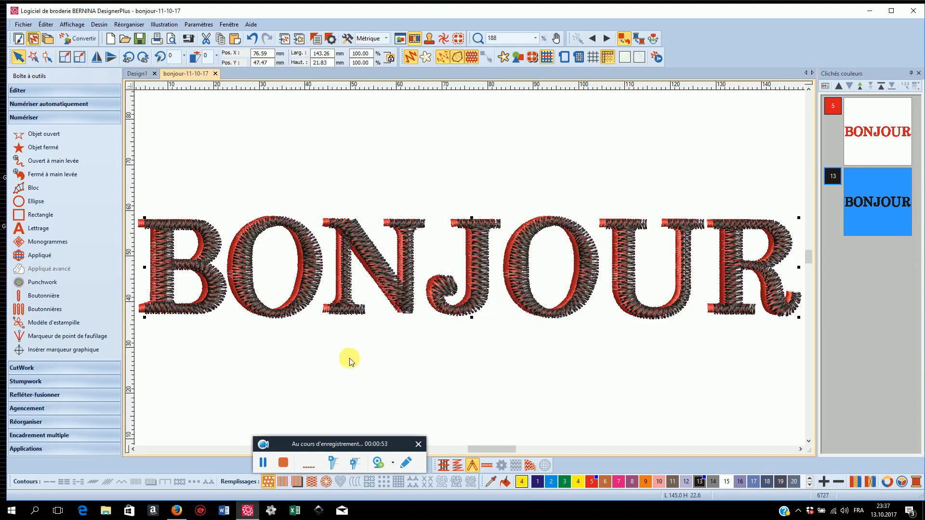
pyautogui.click(263, 462)
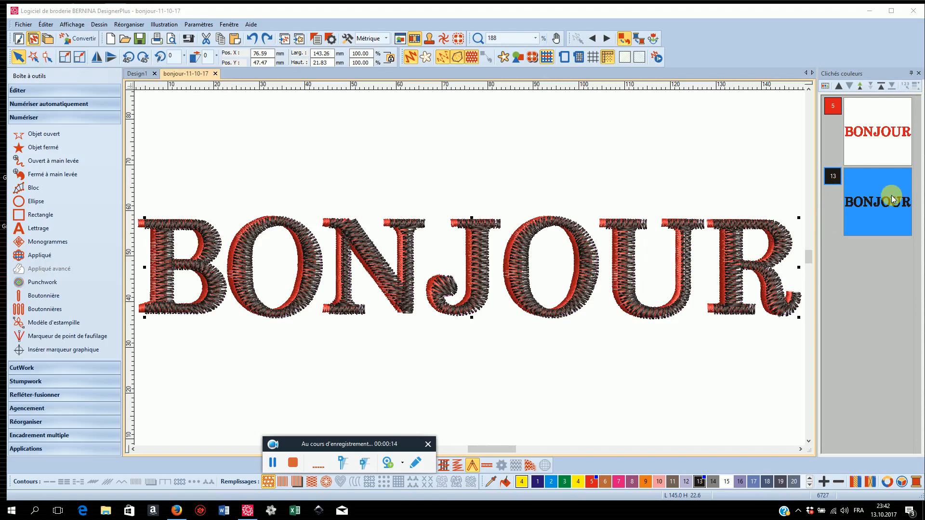
# Move the black lettering to the start of the stitching order and stretch it upward to a height of 22.60 mm
pyautogui.click(879, 87)
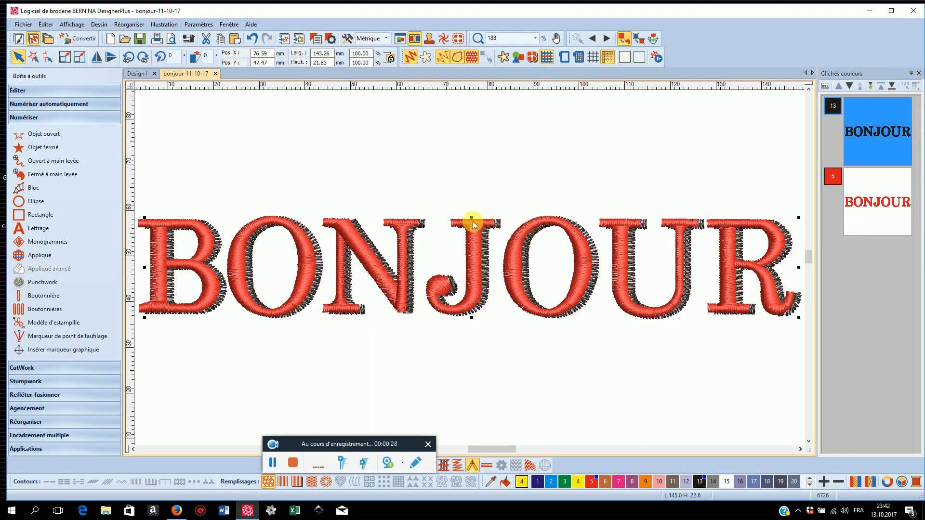
pyautogui.moveTo(472, 221); pyautogui.dragTo(475, 218)
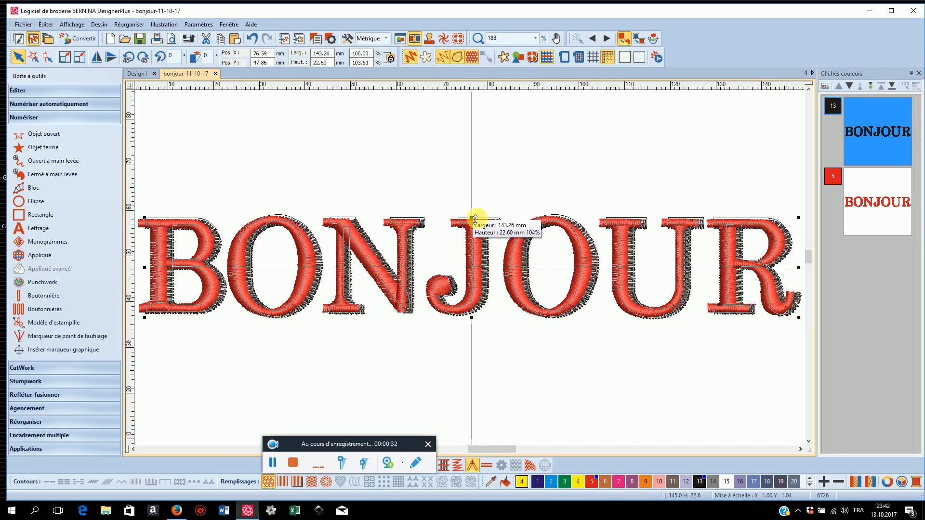
pyautogui.moveTo(475, 219); pyautogui.dragTo(475, 214)
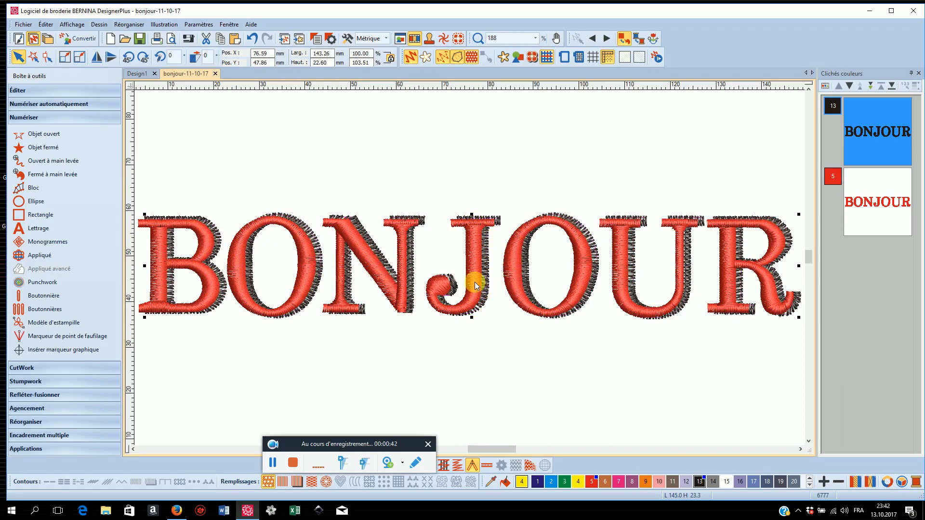
# Nudge the black shadow lettering slightly left to X 76.19 mm
pyautogui.press('Left')
pyautogui.press('Left')
pyautogui.press('Left')
pyautogui.press('Left')
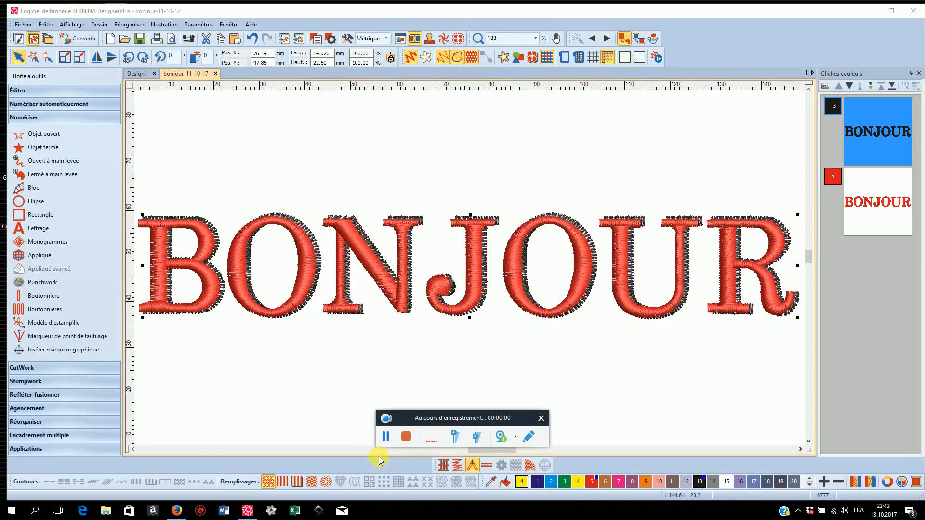
pyautogui.moveTo(392, 426); pyautogui.dragTo(273, 454)
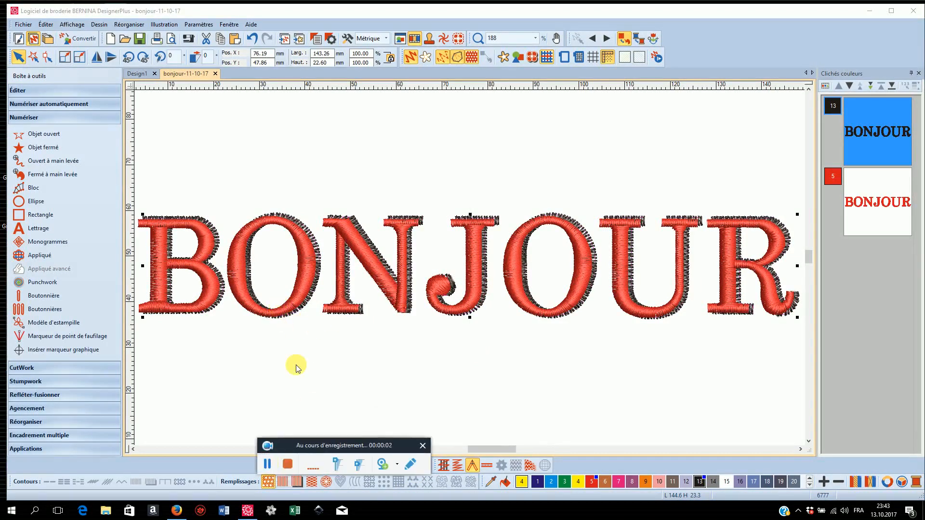